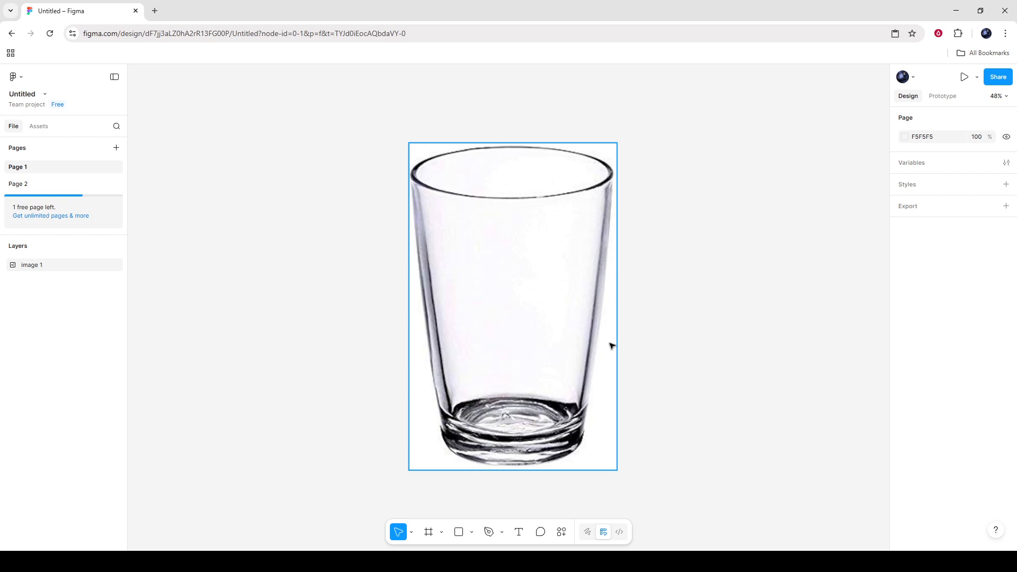
# Draw a rectangle about 1534 by 1687 that covers the whole glass image with a margin around it
pyautogui.click(521, 282)
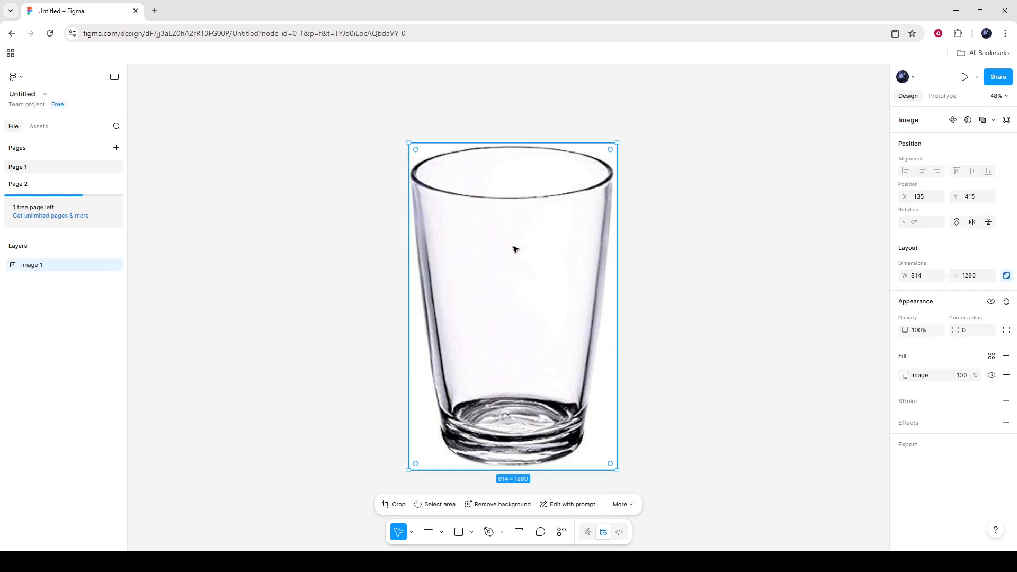
pyautogui.scroll(-2, 504, 289)
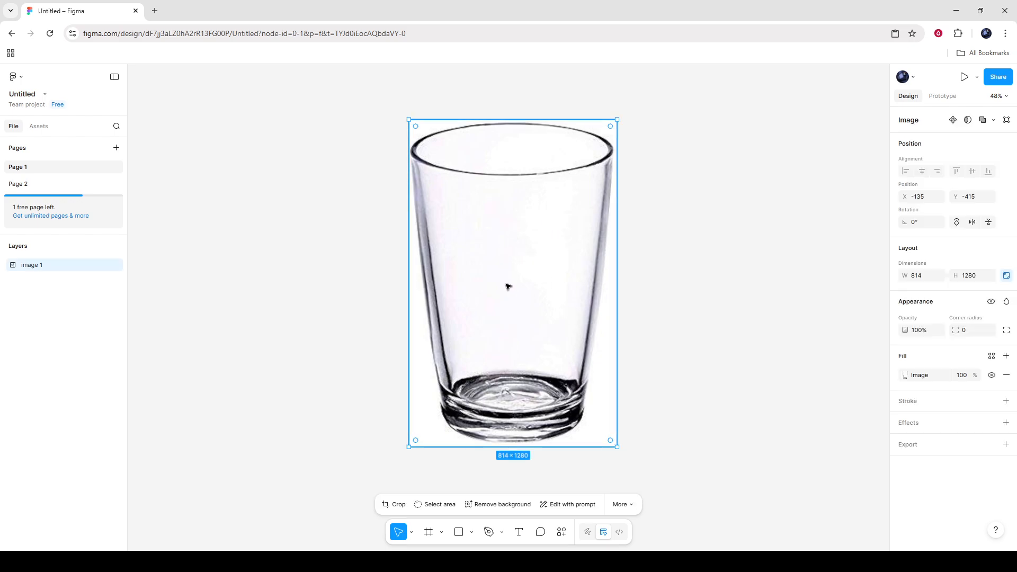
pyautogui.click(459, 532)
pyautogui.moveTo(313, 82); pyautogui.dragTo(705, 513)
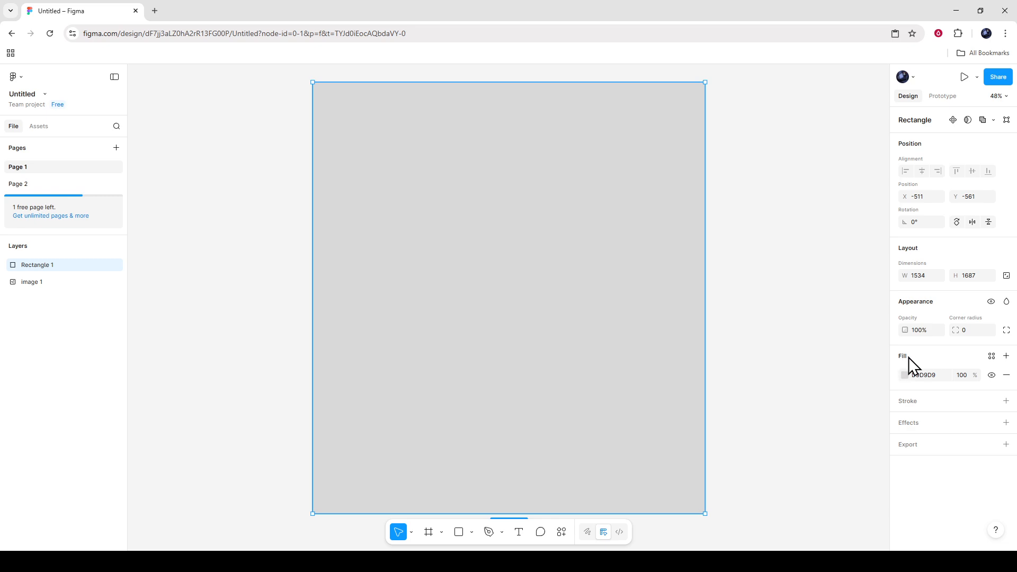
# Fill the rectangle with white FFFFFF at 35% opacity
pyautogui.click(906, 375)
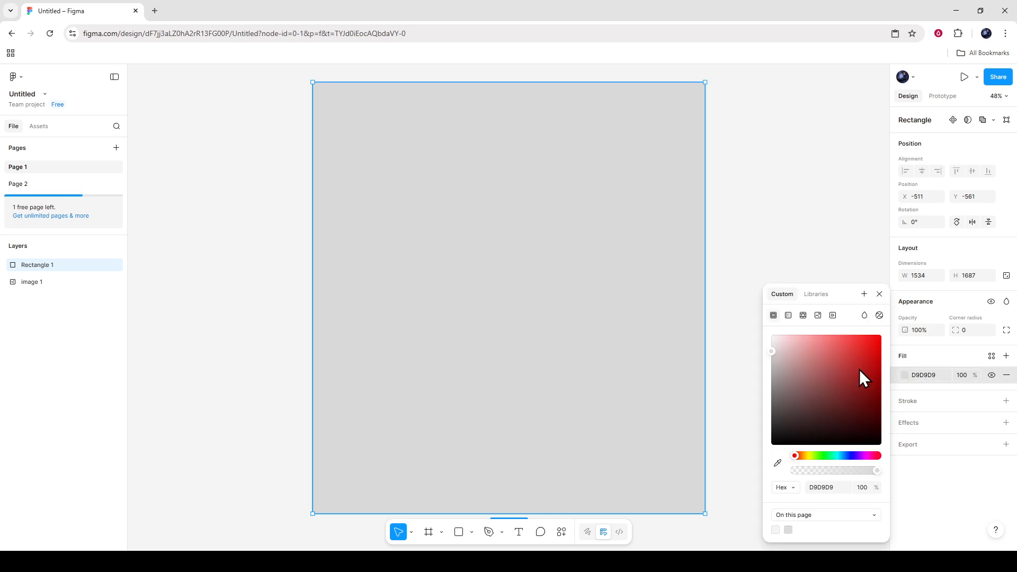
pyautogui.moveTo(784, 350); pyautogui.dragTo(763, 333)
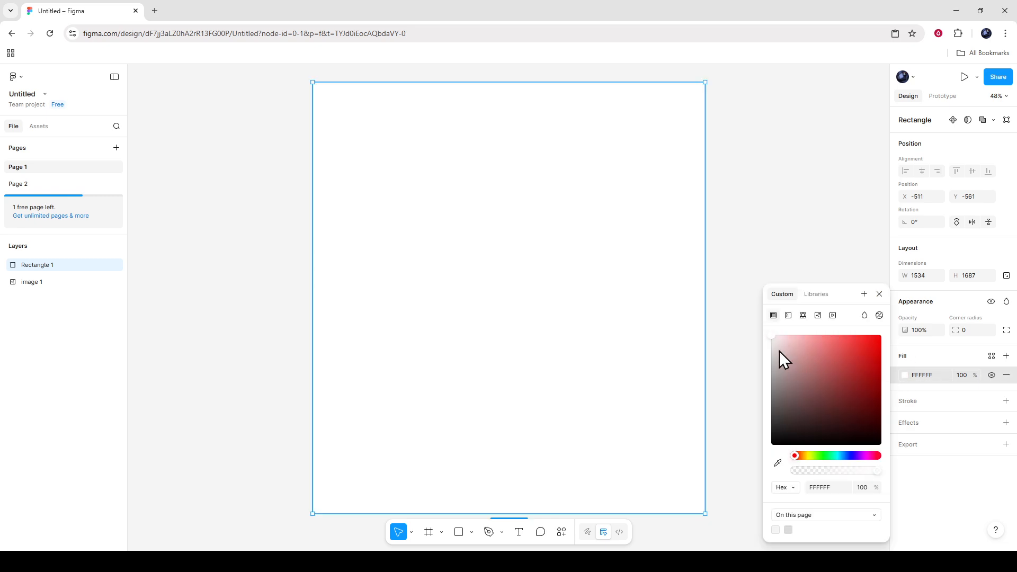
pyautogui.moveTo(876, 472); pyautogui.dragTo(834, 467)
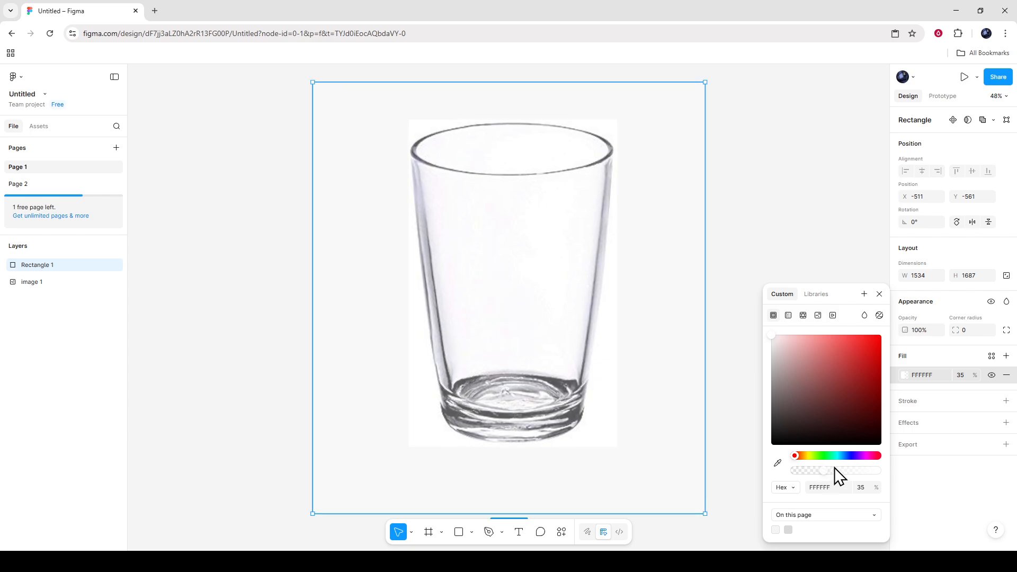
# Add a uniform background blur effect of 15 to the rectangle
pyautogui.click(938, 425)
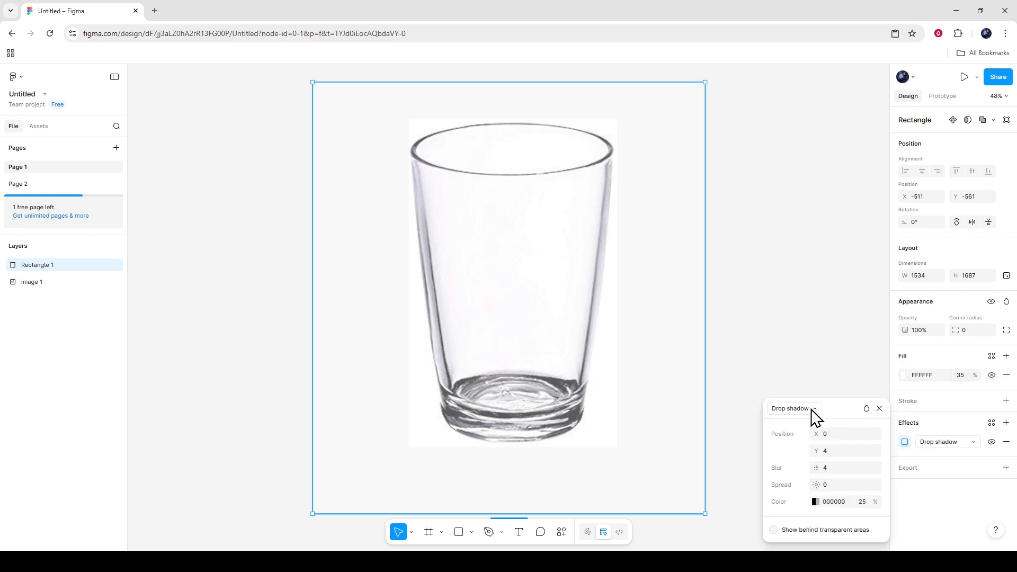
pyautogui.click(973, 442)
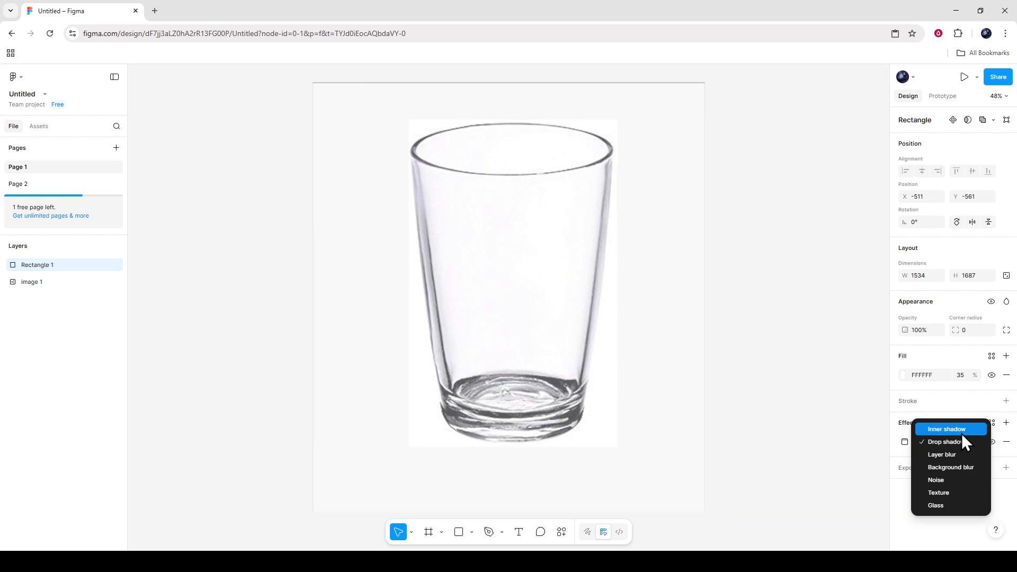
pyautogui.click(953, 467)
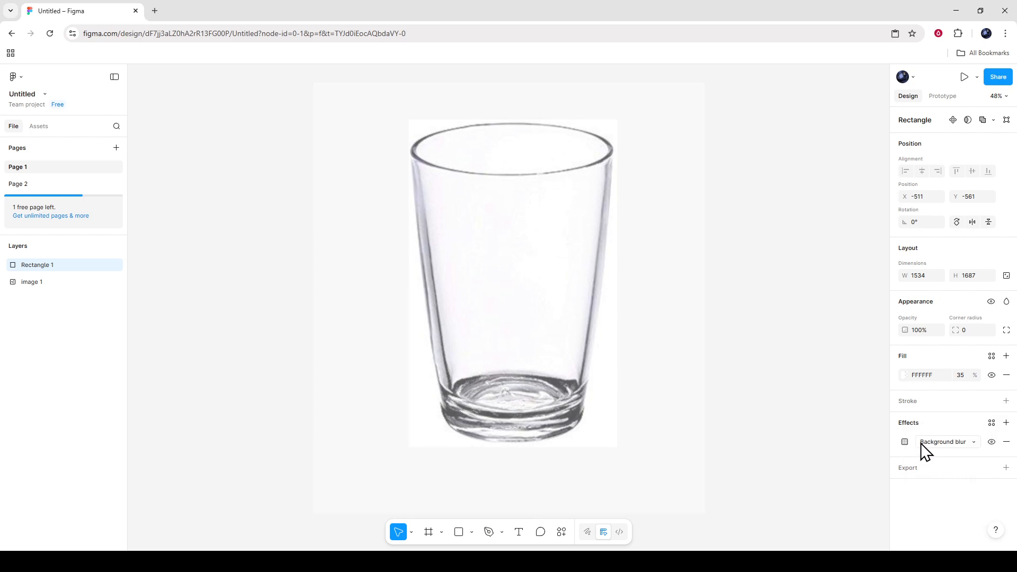
pyautogui.click(905, 442)
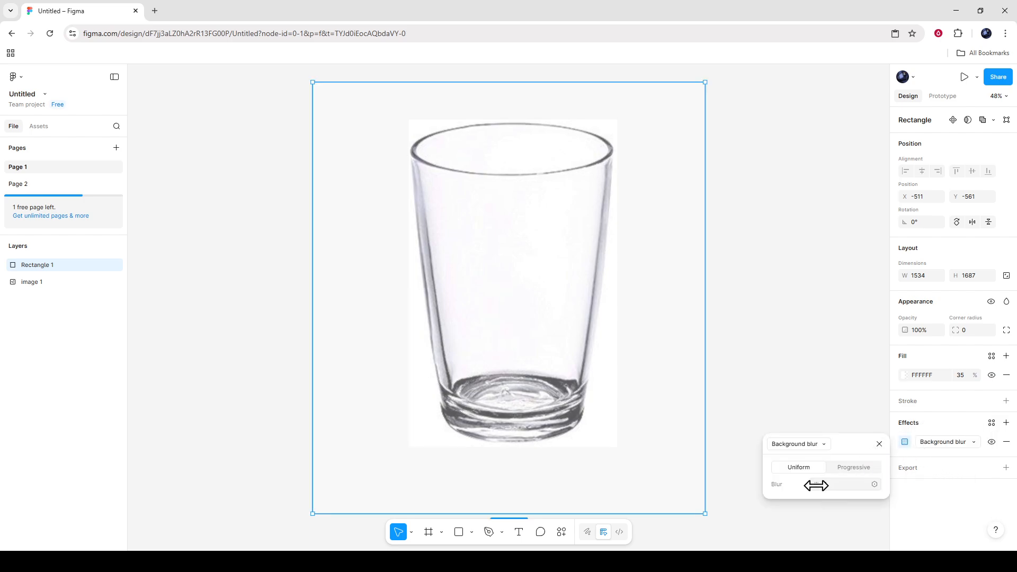
pyautogui.moveTo(816, 487)
pyautogui.mouseDown()
pyautogui.moveTo(852, 488)
pyautogui.moveTo(806, 485)
pyautogui.moveTo(832, 490)
pyautogui.mouseUp()
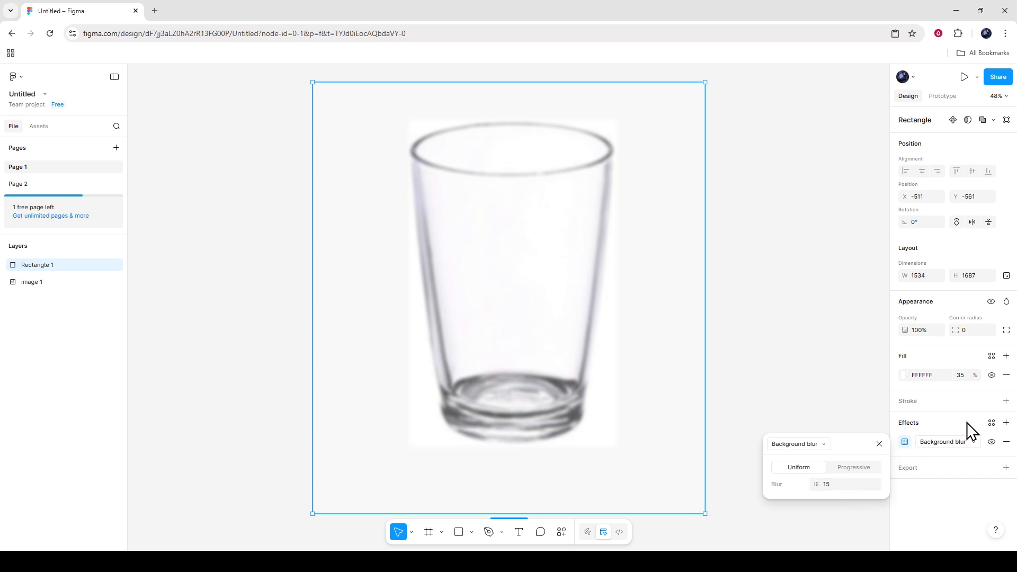
# Add a drop shadow to the rectangle with X 13, Y 13, blur 16.8 and spread -6
pyautogui.click(1006, 422)
pyautogui.click(1007, 422)
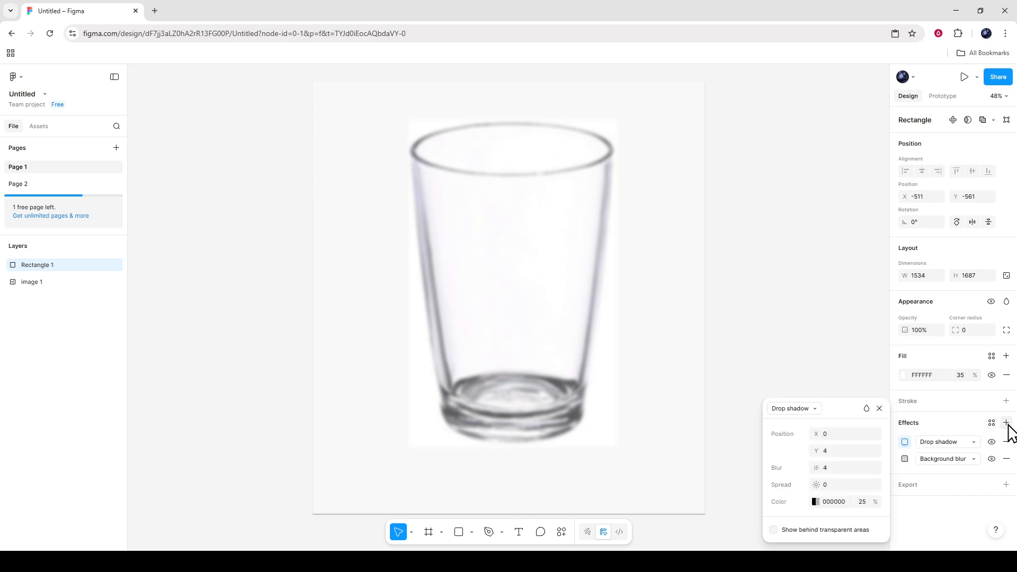
pyautogui.click(939, 442)
pyautogui.click(927, 443)
pyautogui.click(904, 443)
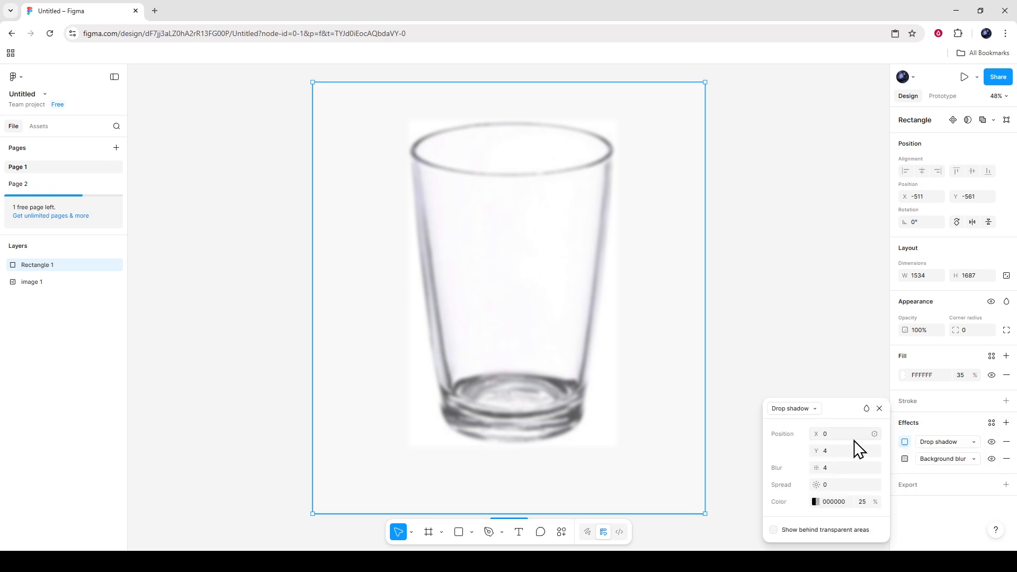
pyautogui.moveTo(816, 434); pyautogui.dragTo(862, 469)
pyautogui.click(834, 468)
pyautogui.write('12.3')
pyautogui.press('Return')
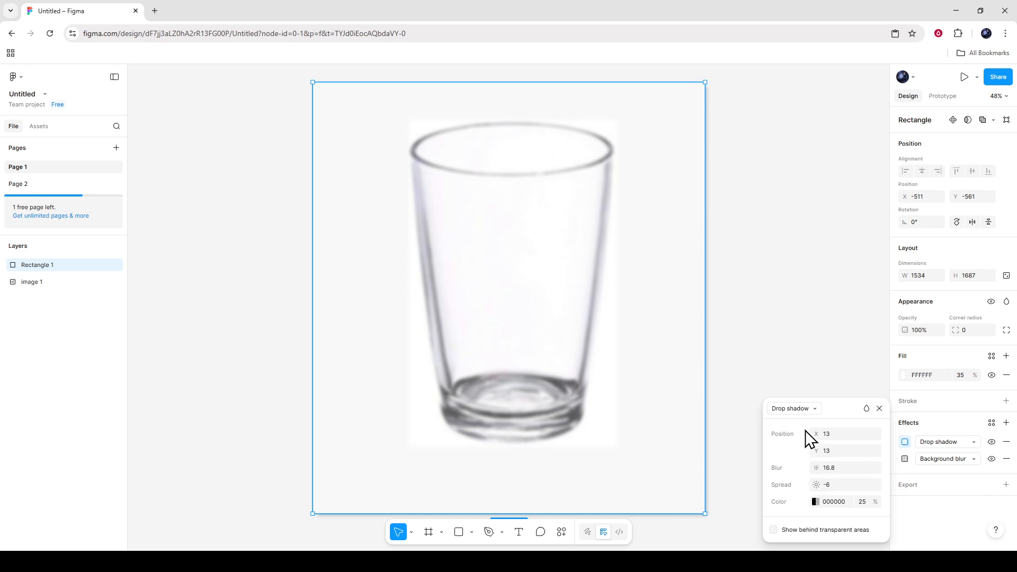
# Add an inner shadow to the rectangle with a Y offset of 2 and blur 4
pyautogui.click(1008, 427)
pyautogui.click(1007, 424)
pyautogui.click(805, 410)
pyautogui.click(799, 395)
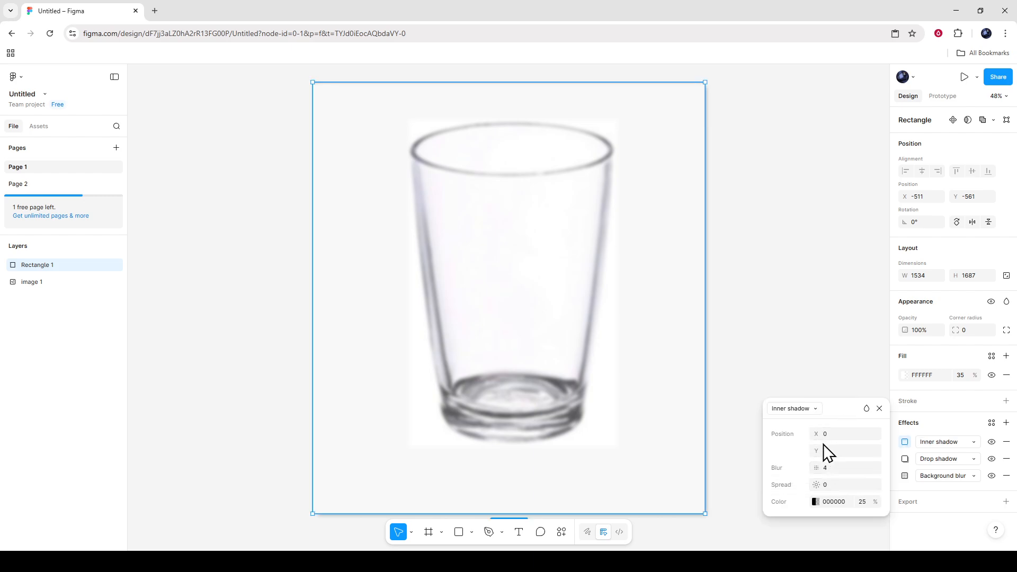
pyautogui.moveTo(820, 434)
pyautogui.mouseDown()
pyautogui.moveTo(839, 449)
pyautogui.moveTo(817, 448)
pyautogui.mouseUp()
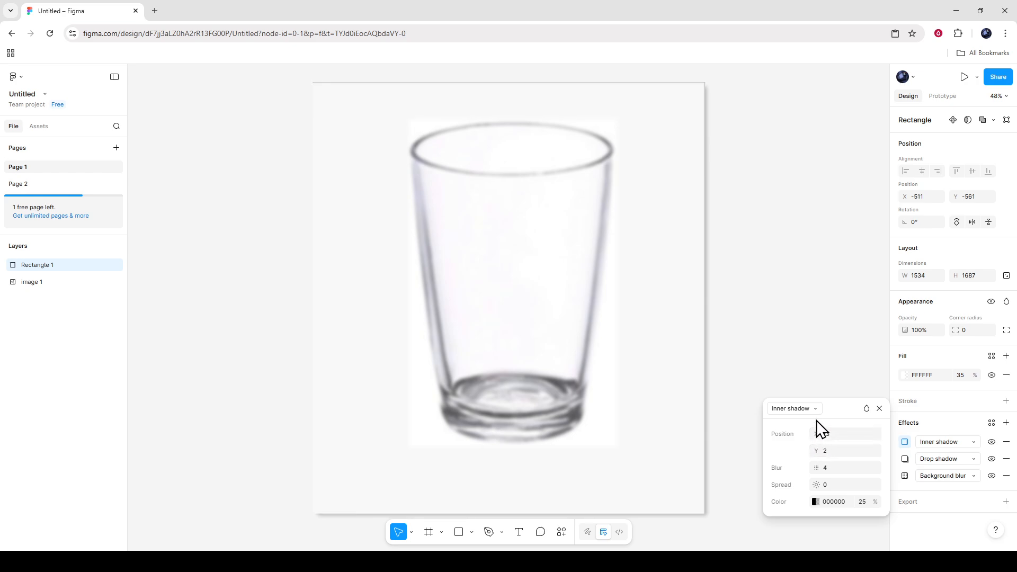
pyautogui.click(880, 409)
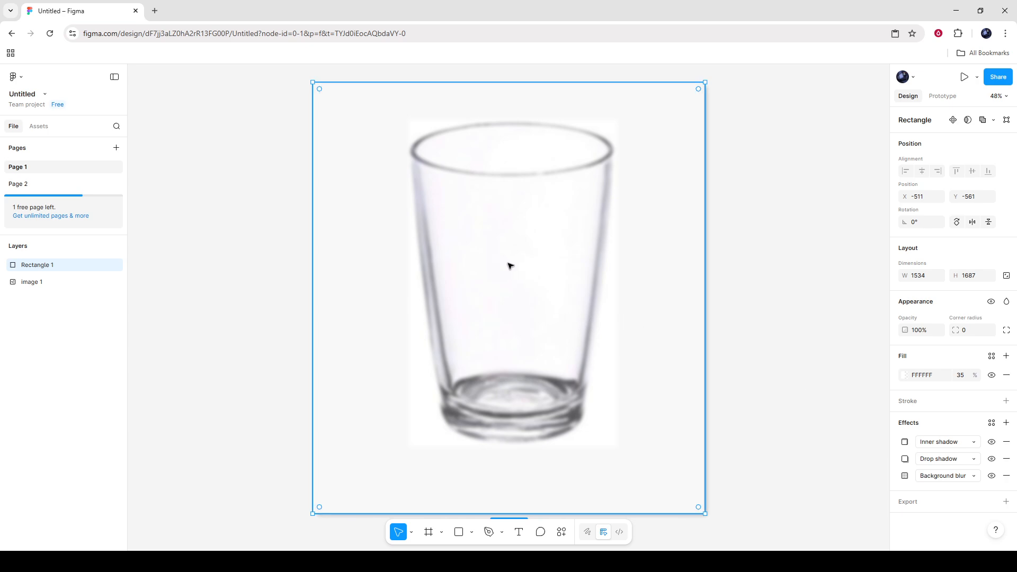
# Hide the glass image layer beneath the rectangle and show it again
pyautogui.click(57, 282)
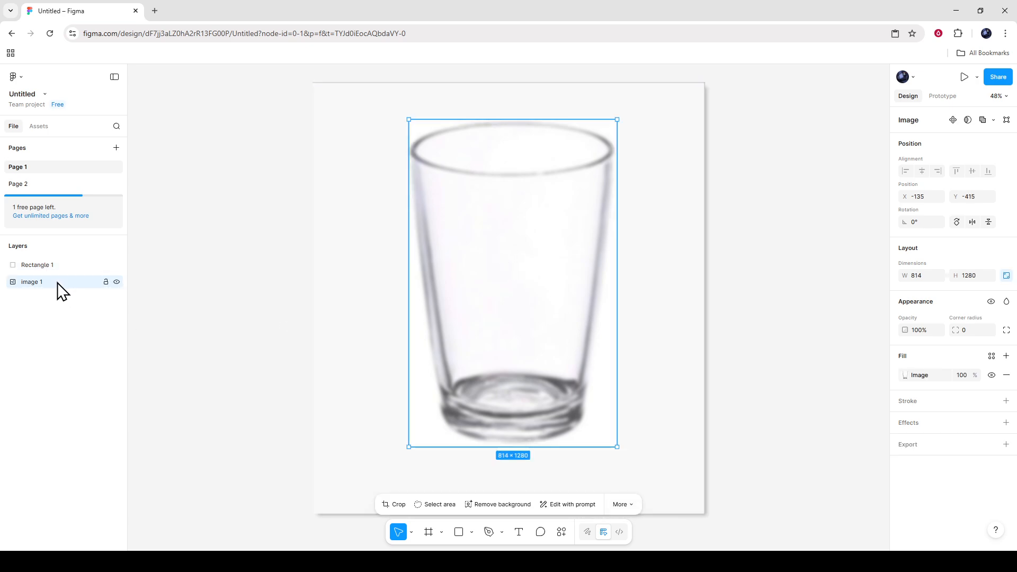
pyautogui.click(61, 268)
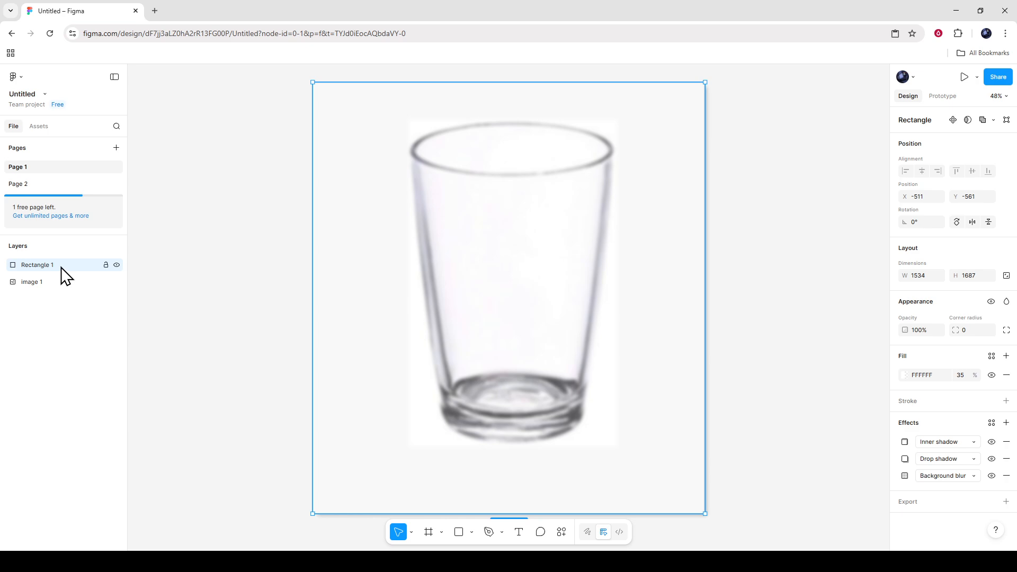
pyautogui.click(31, 282)
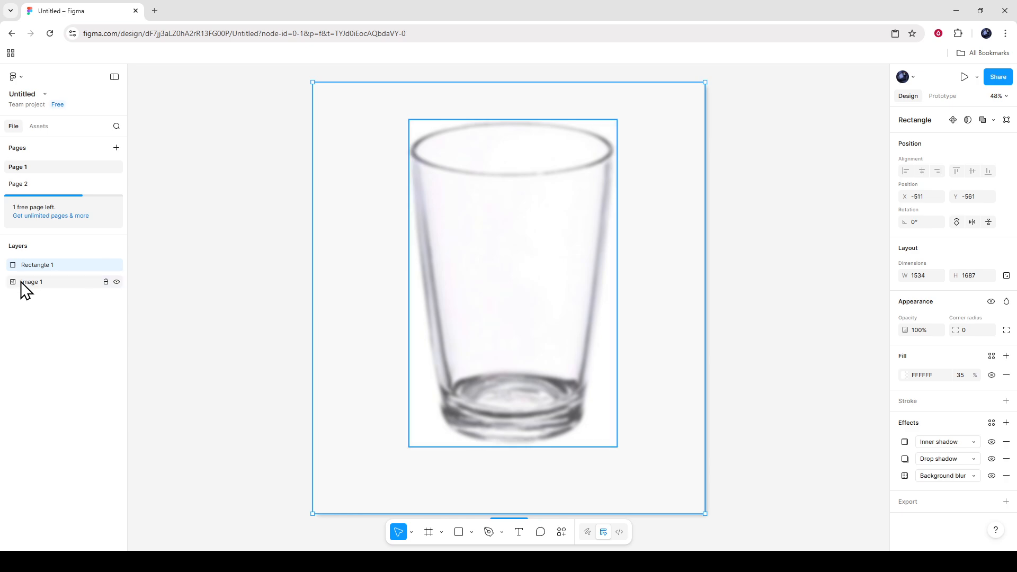
pyautogui.click(117, 282)
pyautogui.click(116, 282)
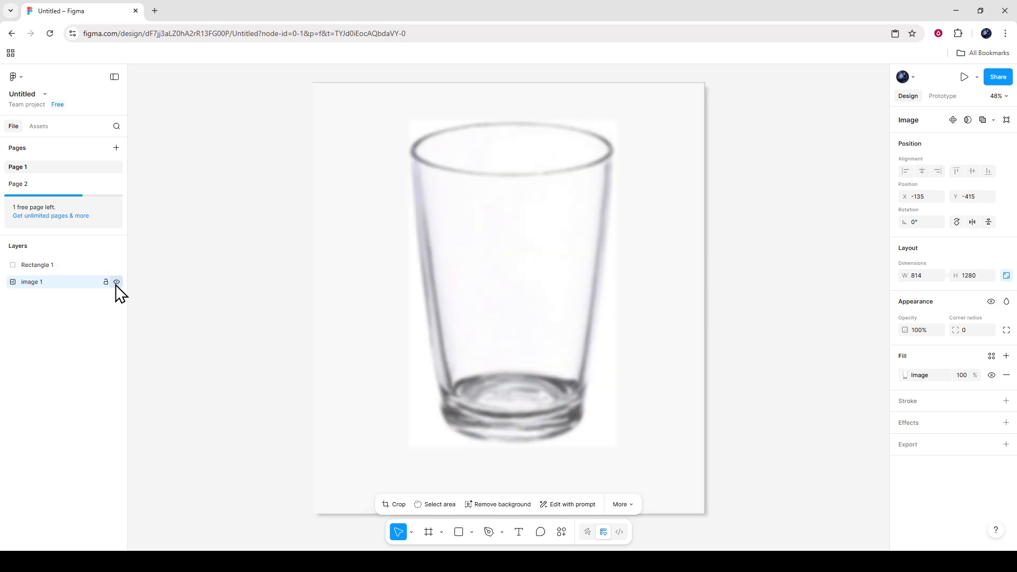
# Move the glass image layer above the rectangle and back beneath it
pyautogui.click(60, 270)
pyautogui.moveTo(55, 281); pyautogui.dragTo(61, 270)
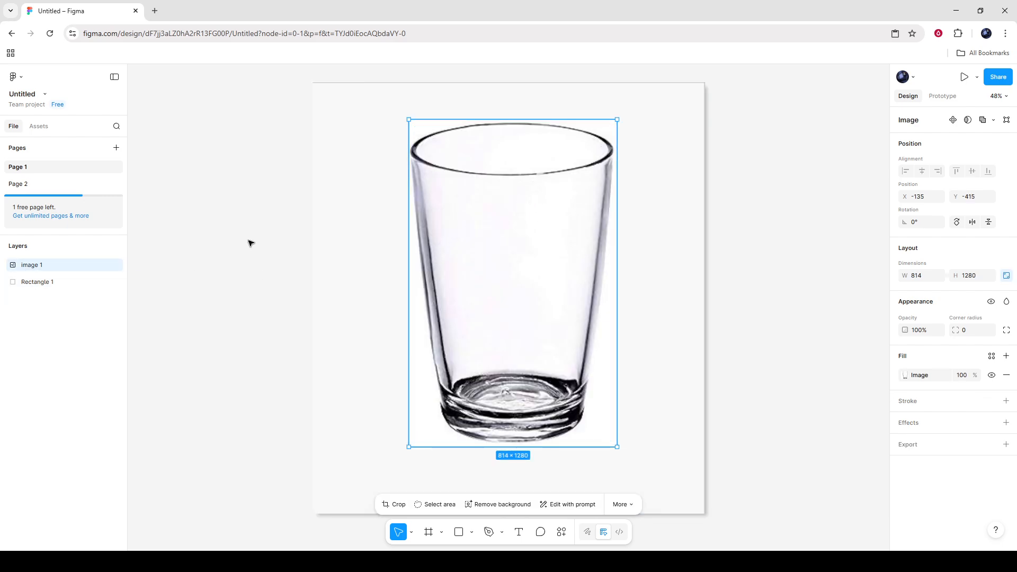
pyautogui.moveTo(59, 266)
pyautogui.mouseDown()
pyautogui.moveTo(63, 291)
pyautogui.moveTo(62, 262)
pyautogui.mouseUp()
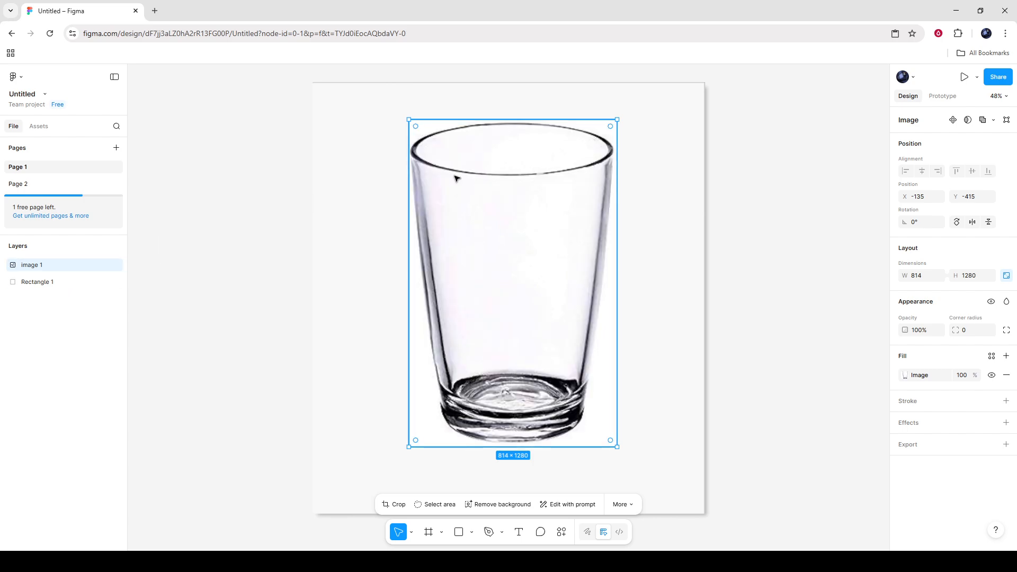
pyautogui.click(794, 248)
pyautogui.click(571, 257)
pyautogui.moveTo(70, 267); pyautogui.dragTo(70, 297)
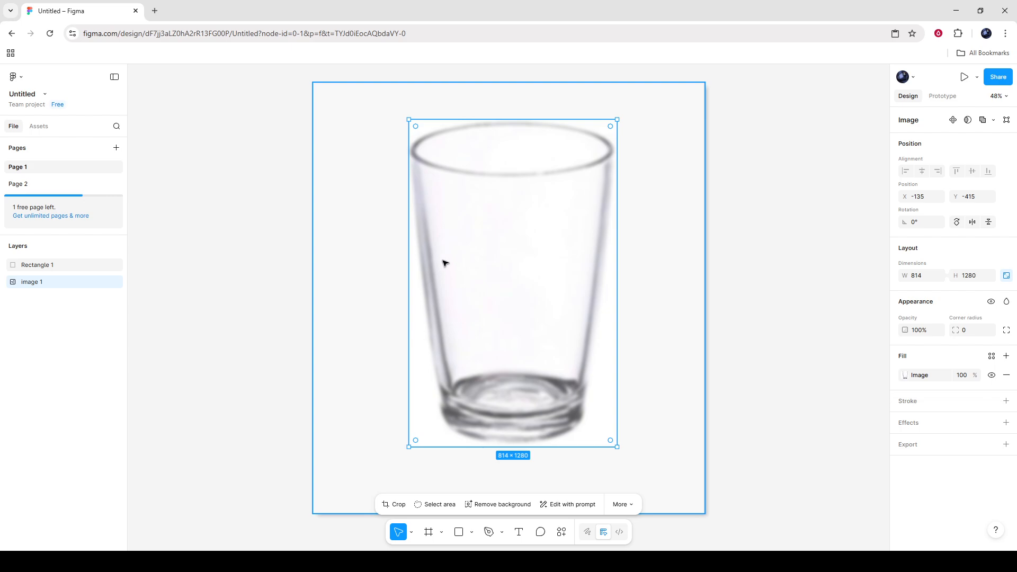
# Lower the rectangle's background blur until the glass behind it looks sharp
pyautogui.click(52, 265)
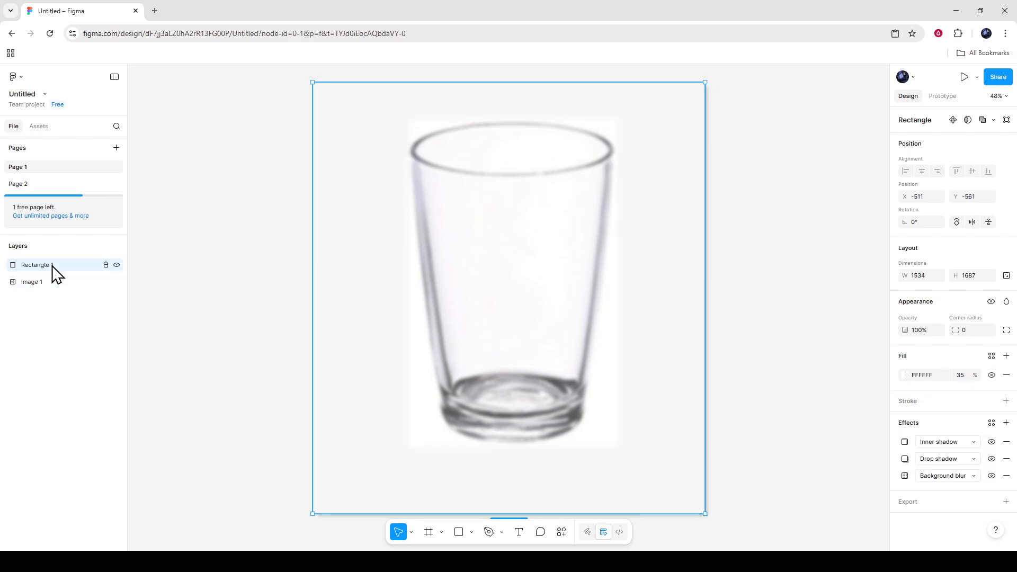
pyautogui.click(935, 477)
pyautogui.click(936, 476)
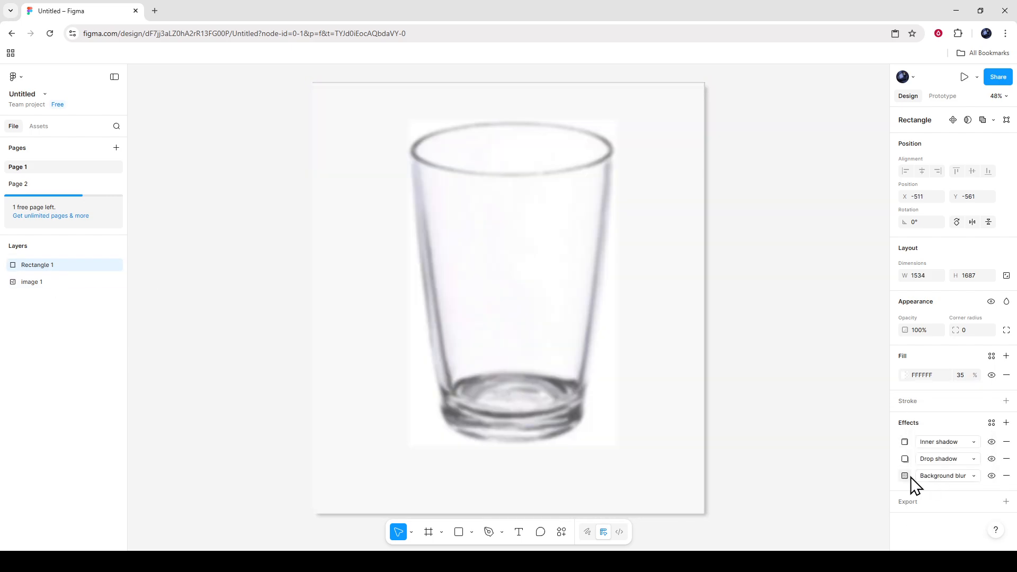
pyautogui.click(903, 475)
pyautogui.moveTo(824, 520); pyautogui.dragTo(718, 527)
pyautogui.click(809, 348)
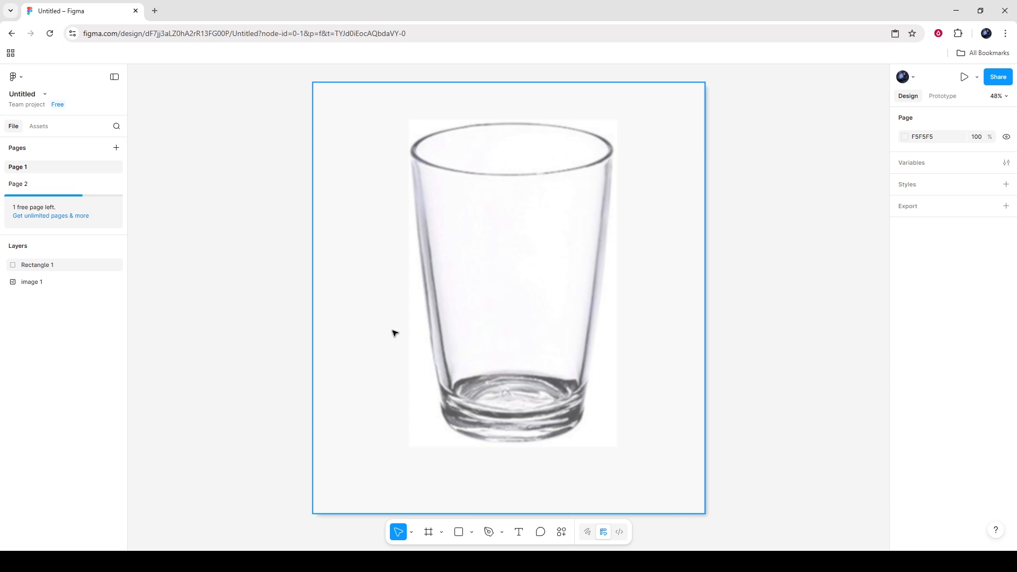
# Set the glass image's fill opacity to 62%
pyautogui.click(60, 281)
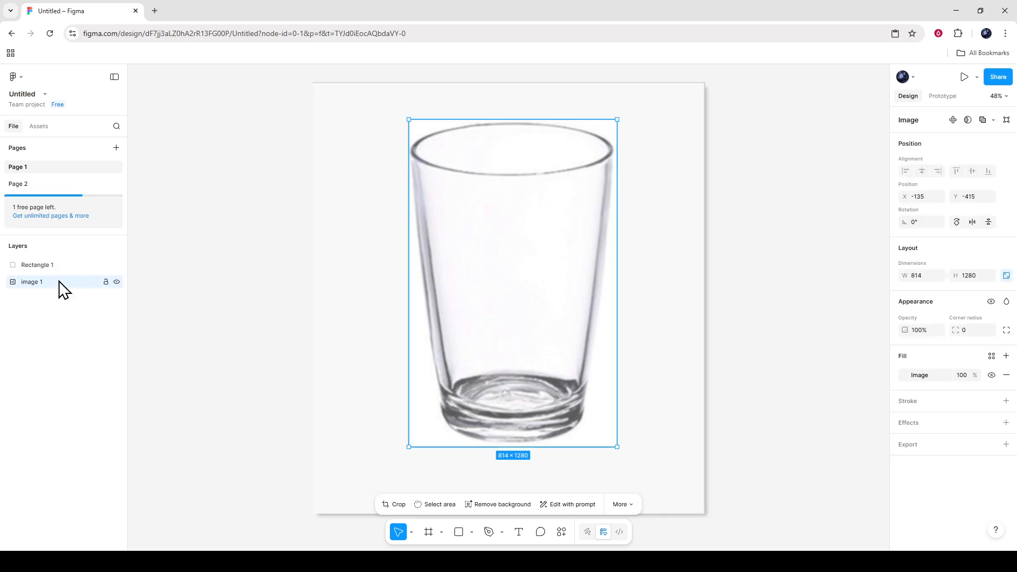
pyautogui.click(965, 375)
pyautogui.moveTo(965, 375); pyautogui.dragTo(927, 384)
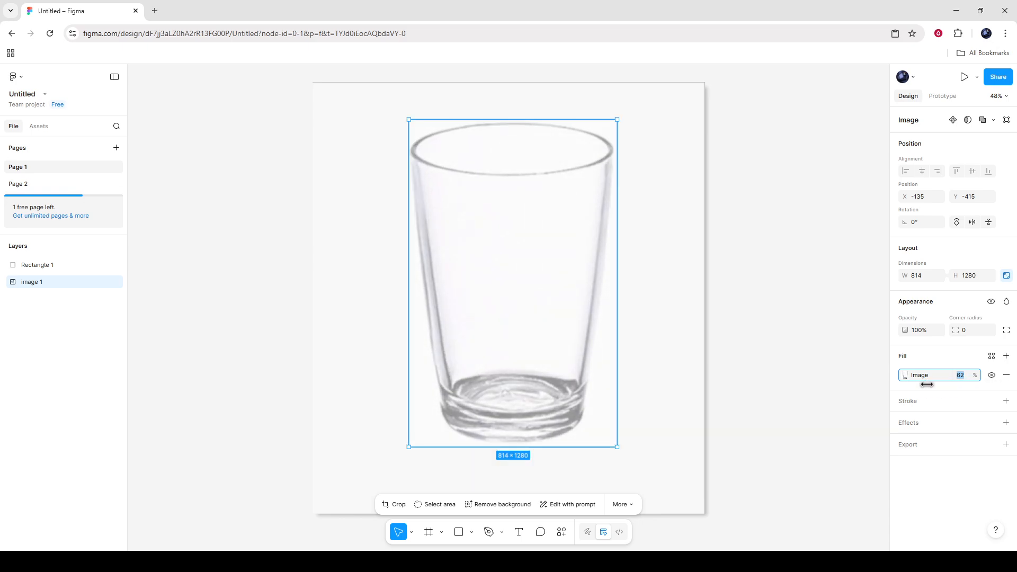
pyautogui.click(852, 366)
pyautogui.scroll(5, 527, 329)
pyautogui.scroll(8, 527, 329)
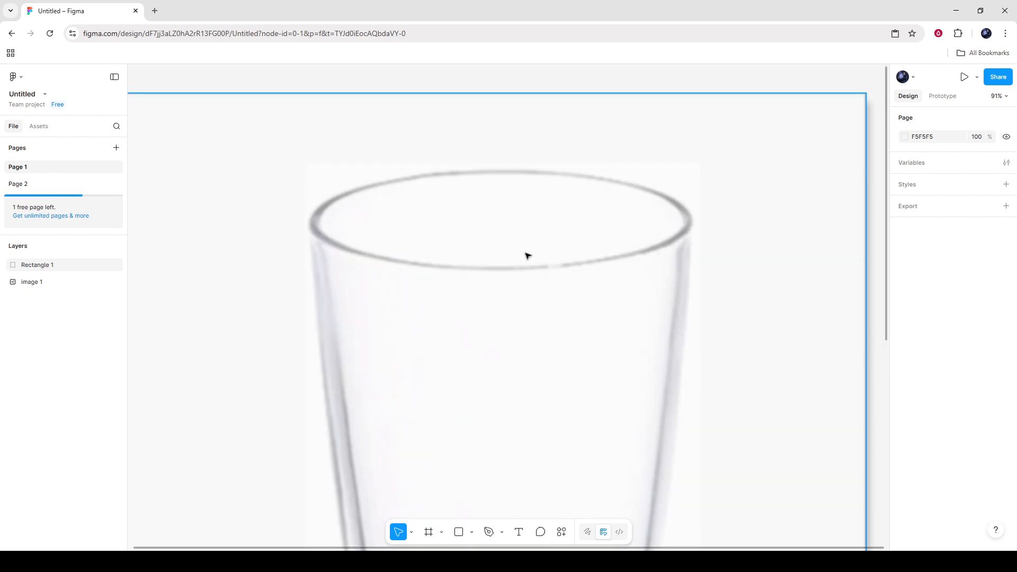
pyautogui.scroll(-10, 525, 283)
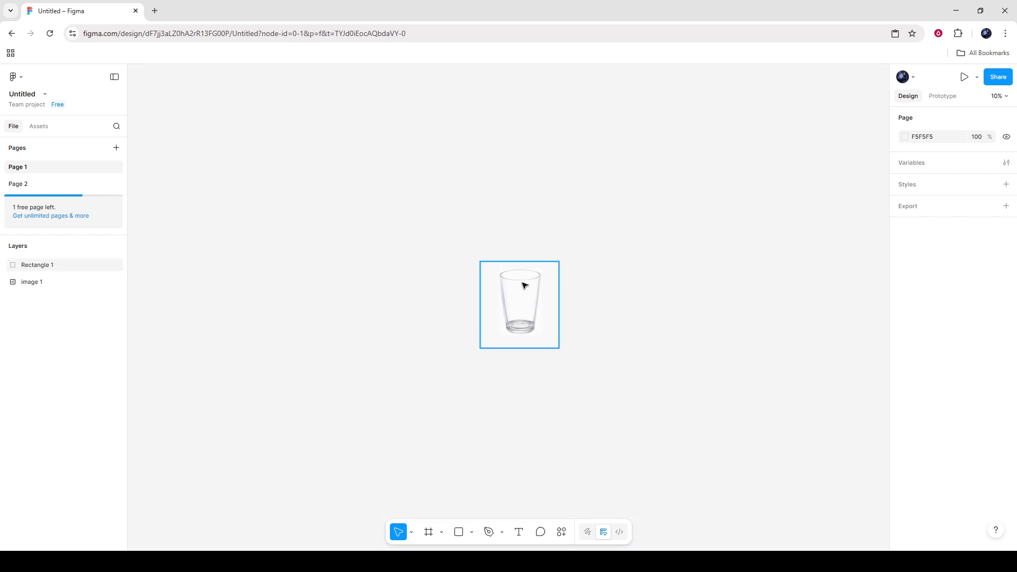
pyautogui.scroll(2, 523, 286)
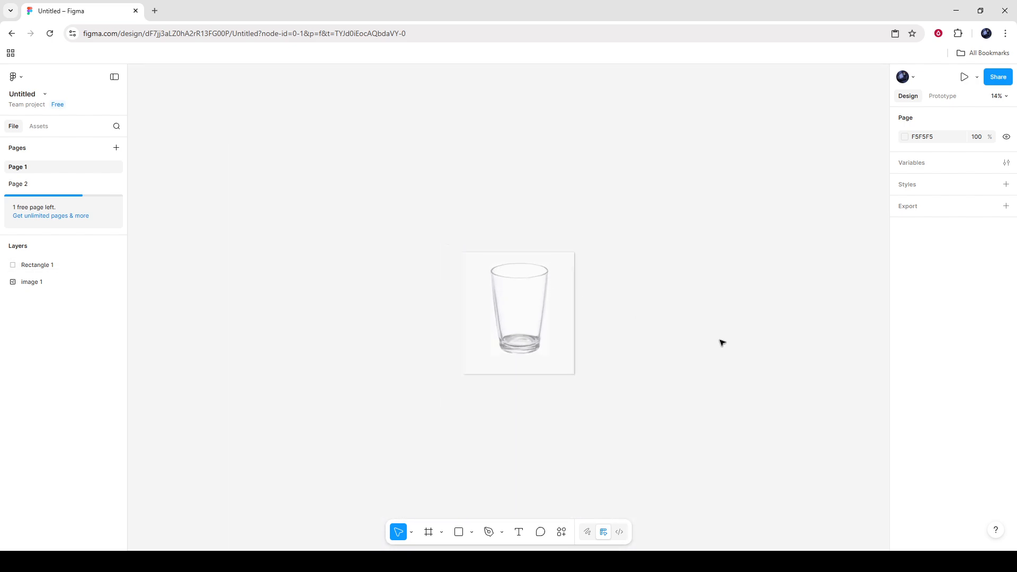